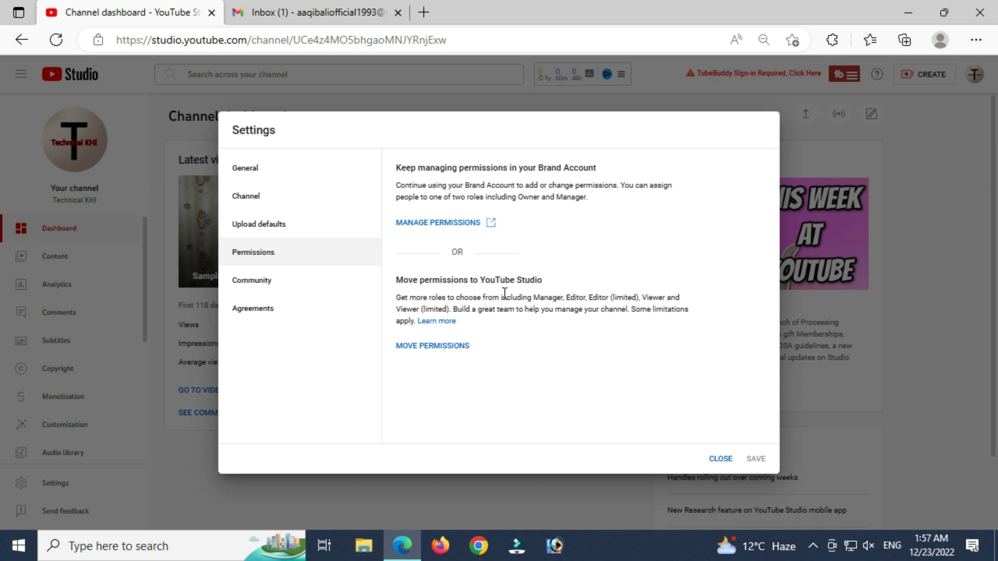
- From YouTube Studio's Permissions settings, open the Brand Account's permission management in a new tab
click(425, 225)
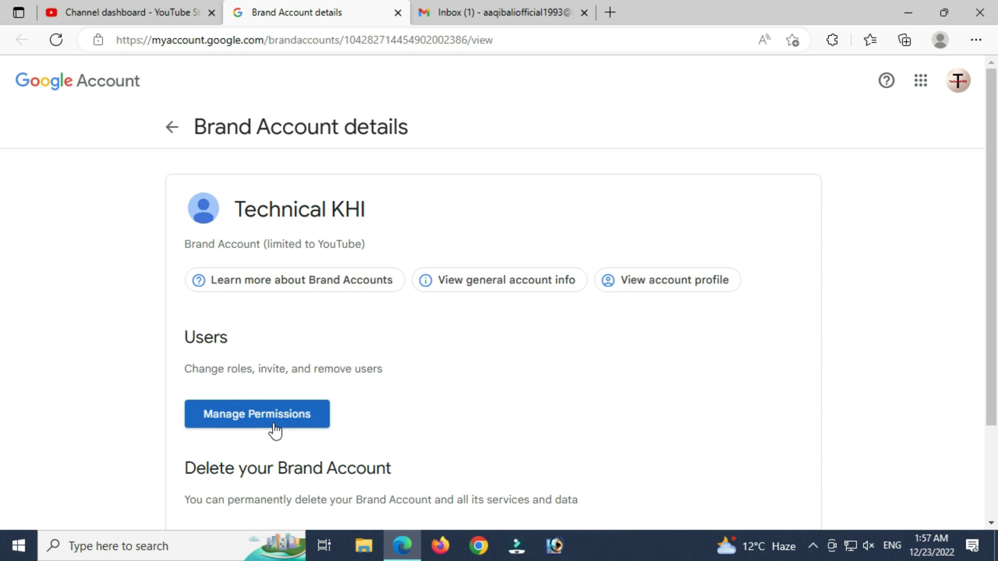
- Start managing Technical KHI's Brand Account users and verify identity with the account password
click(274, 427)
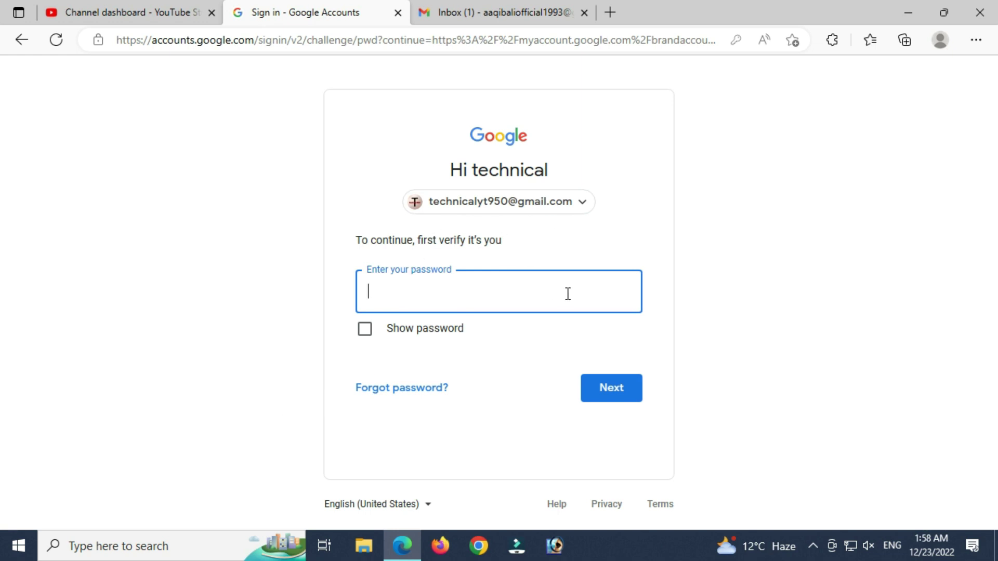
text(••••••••••••)
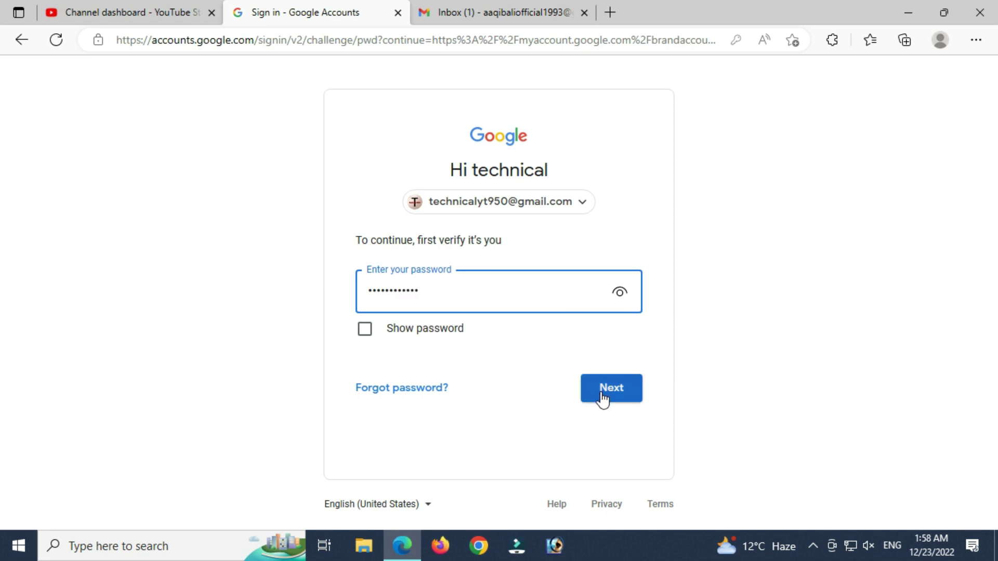
click(605, 395)
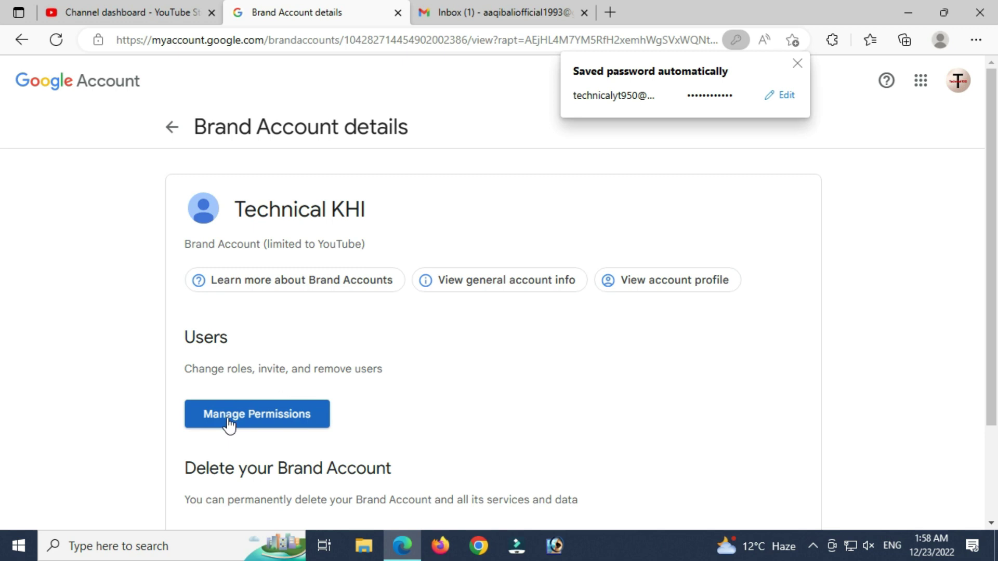
- Invite the new user's Gmail address to Technical KHI's Brand Account with the Owner role
click(230, 423)
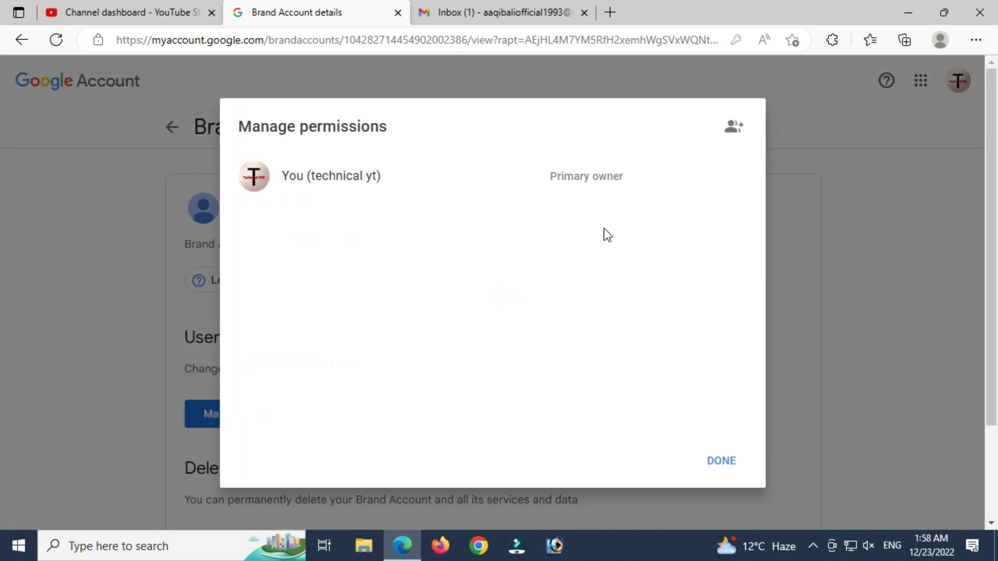
click(734, 135)
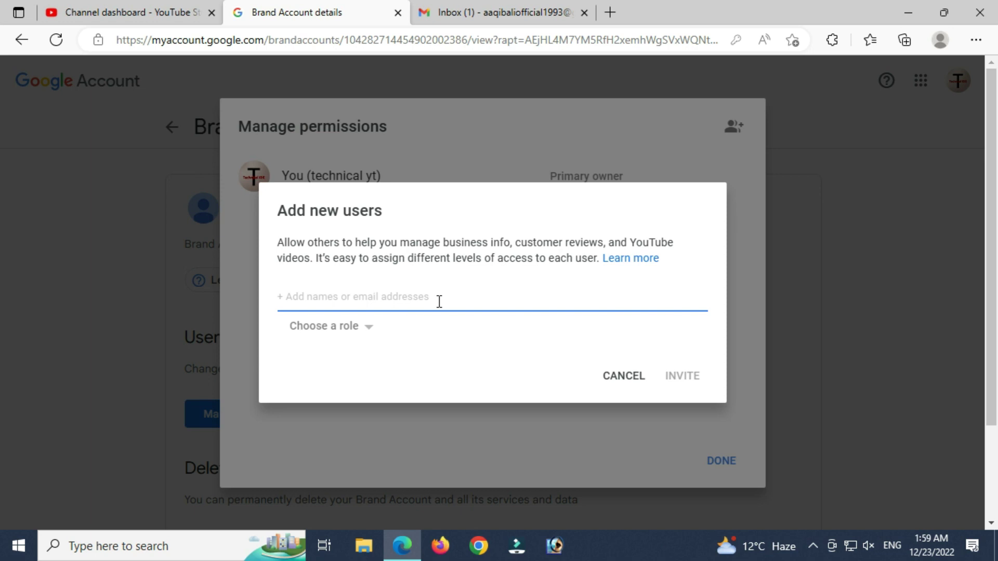
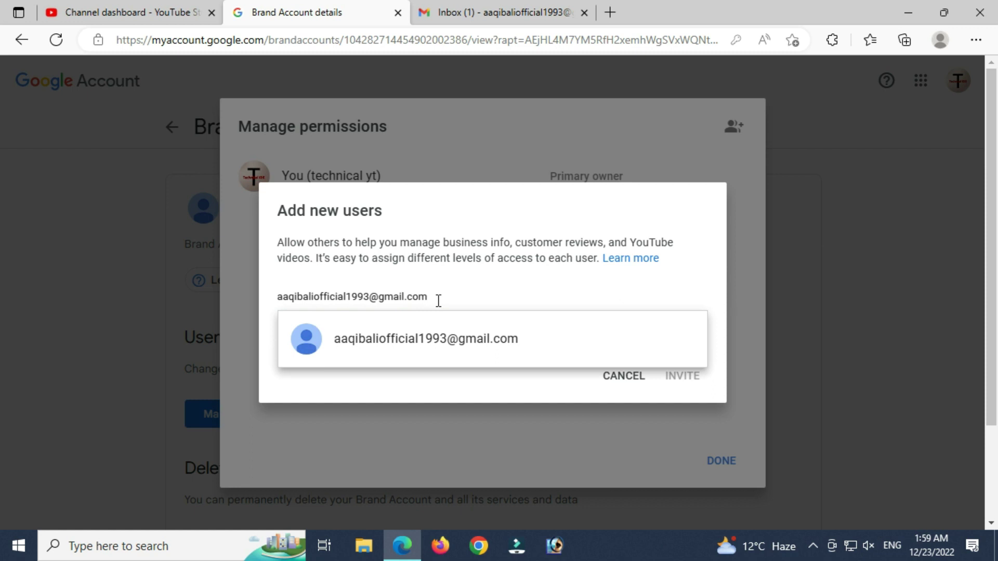
click(438, 343)
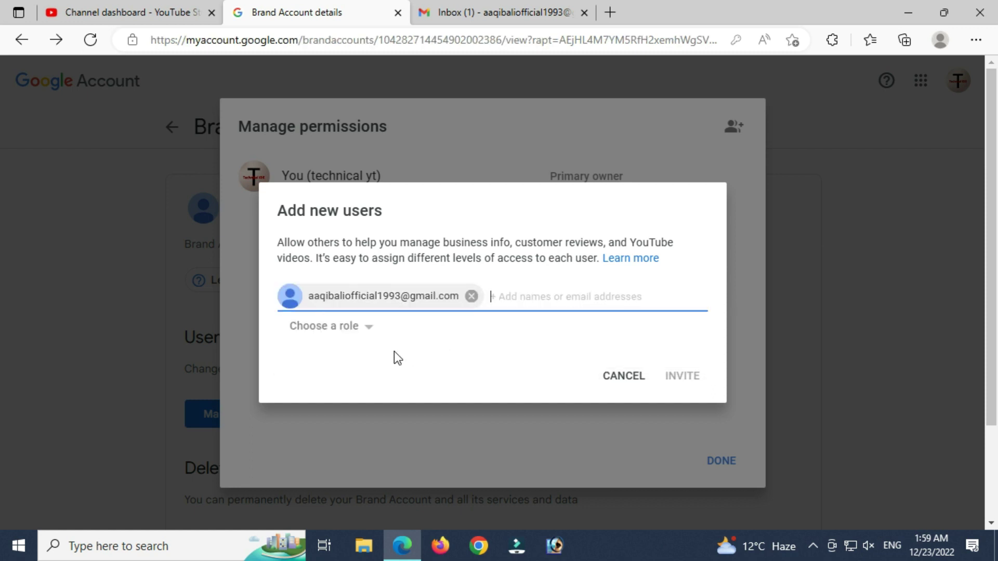
click(319, 336)
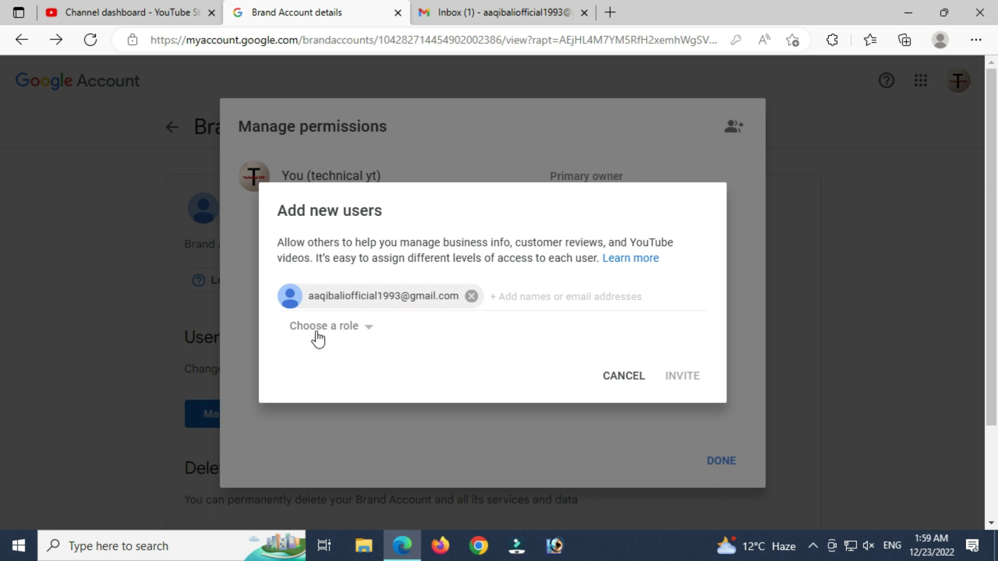
click(369, 331)
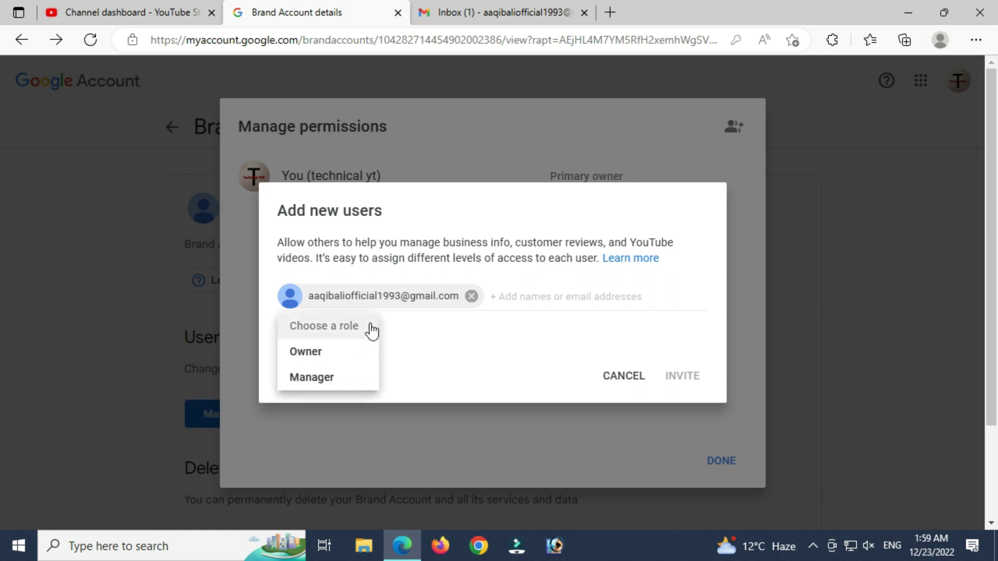
click(353, 354)
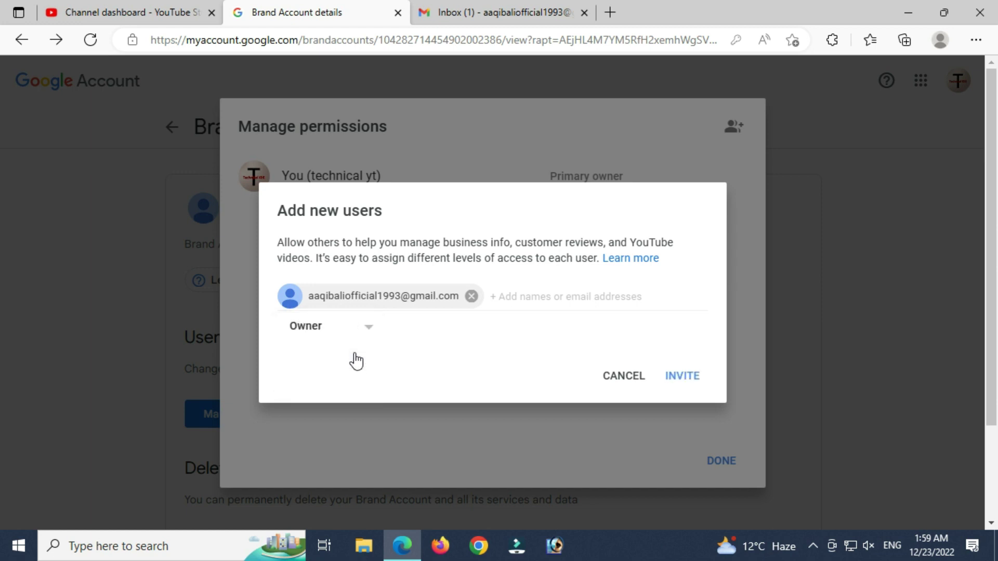
click(693, 376)
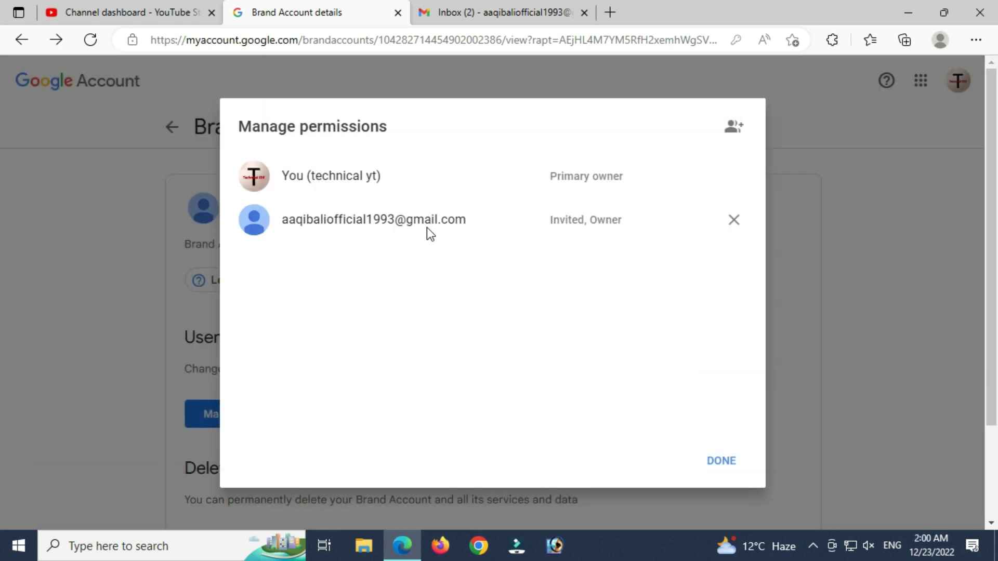
click(483, 1)
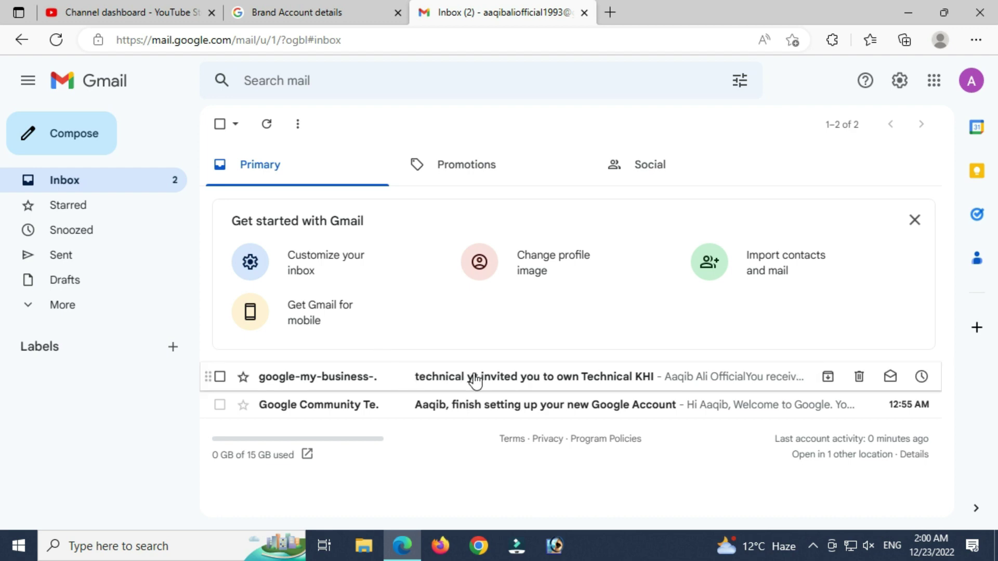
- Open the 'invited you to own Technical KHI' email and follow its Accept invitation link
click(475, 381)
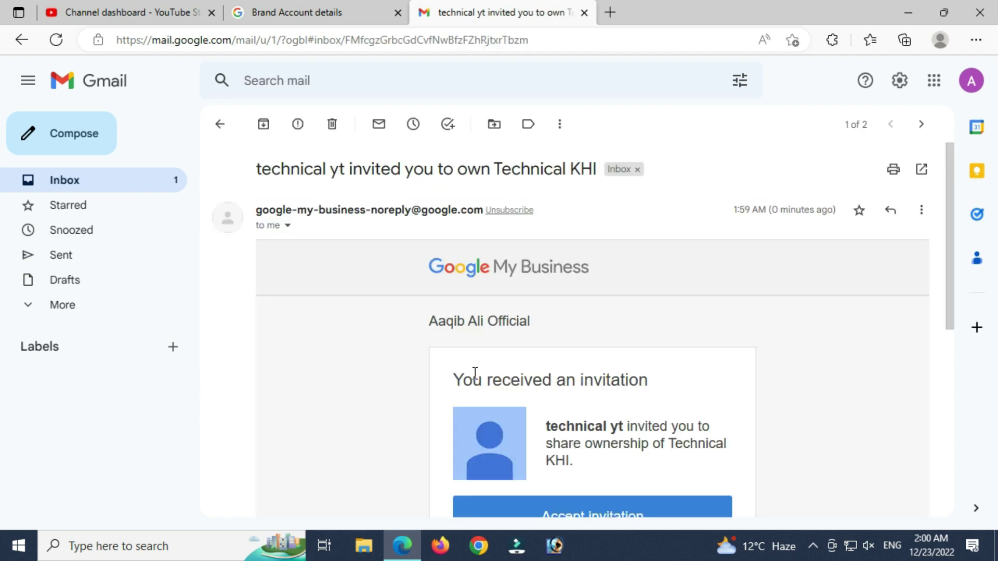
scroll(474, 374, down, 3)
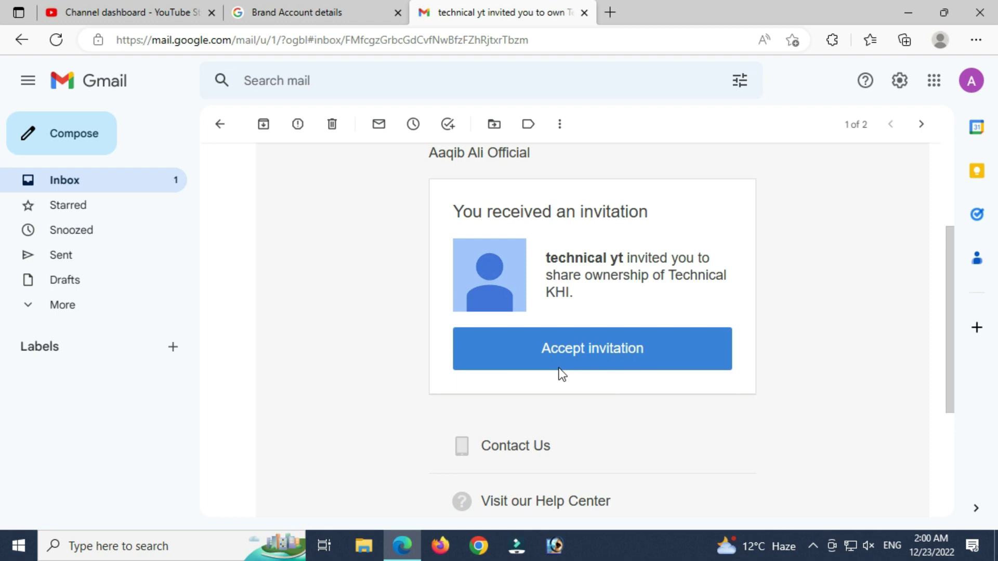
click(595, 354)
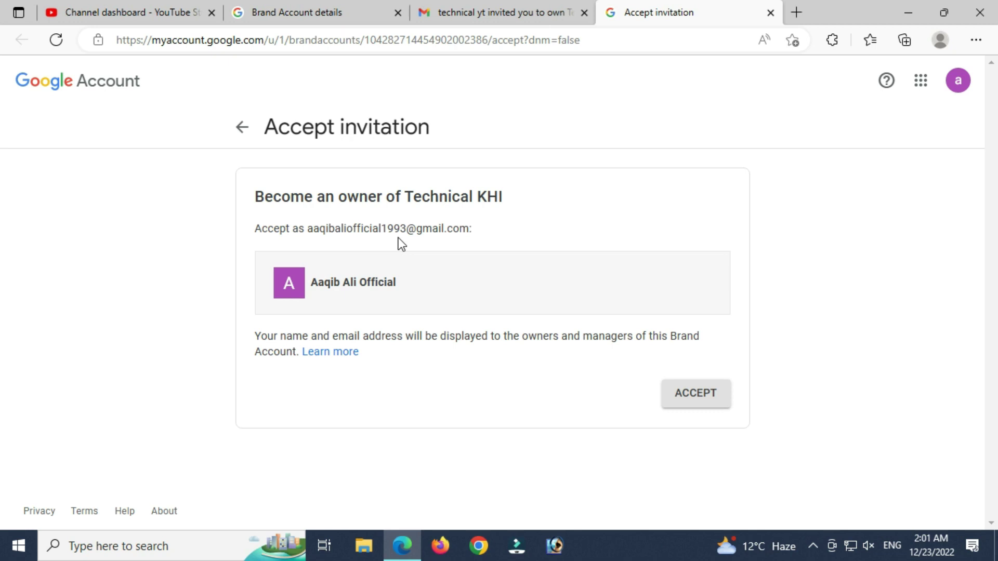
- Accept ownership of Technical KHI, re-enter the password, and show the Brand Account's user list
click(686, 403)
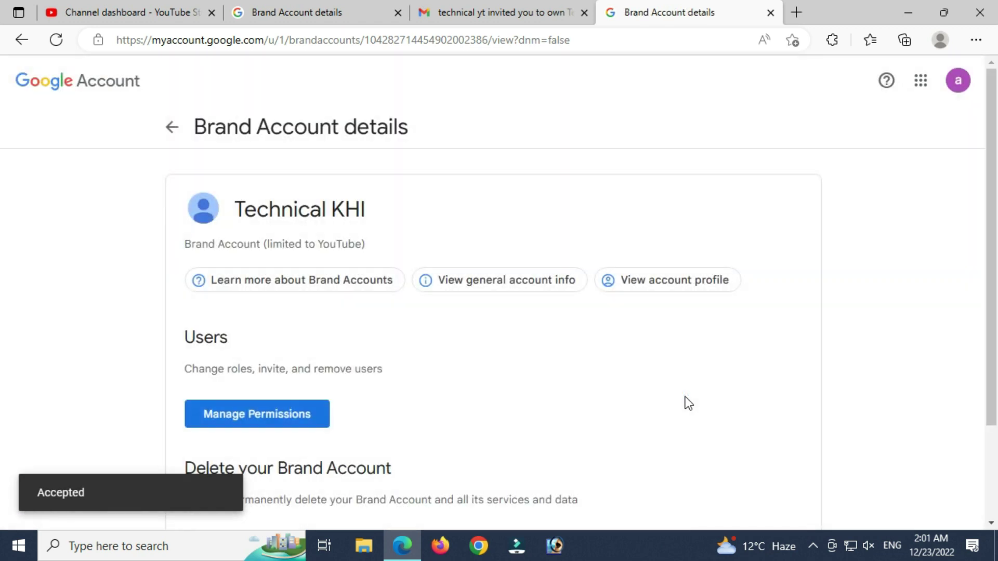
click(296, 416)
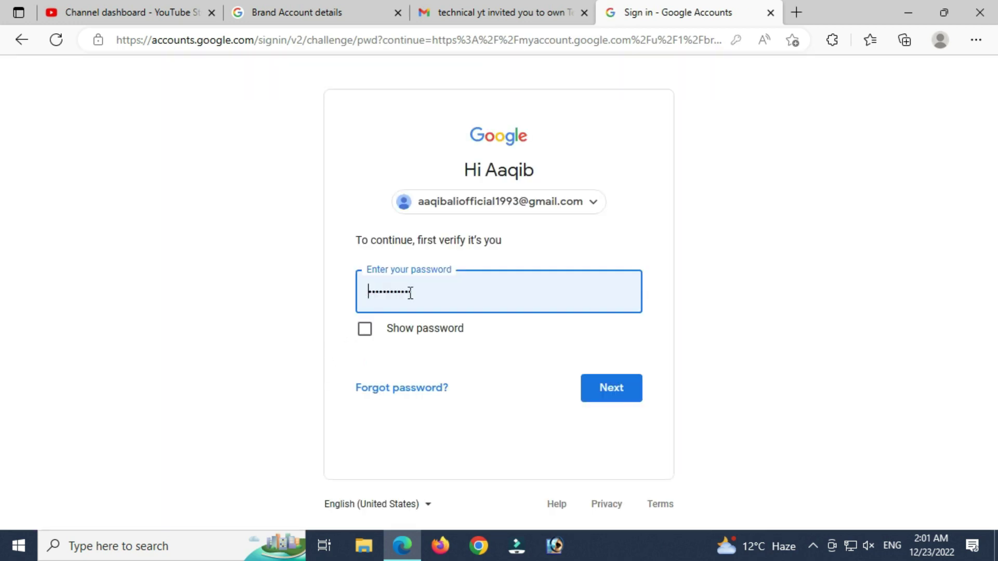
double_click(449, 285)
key(BackSpace)
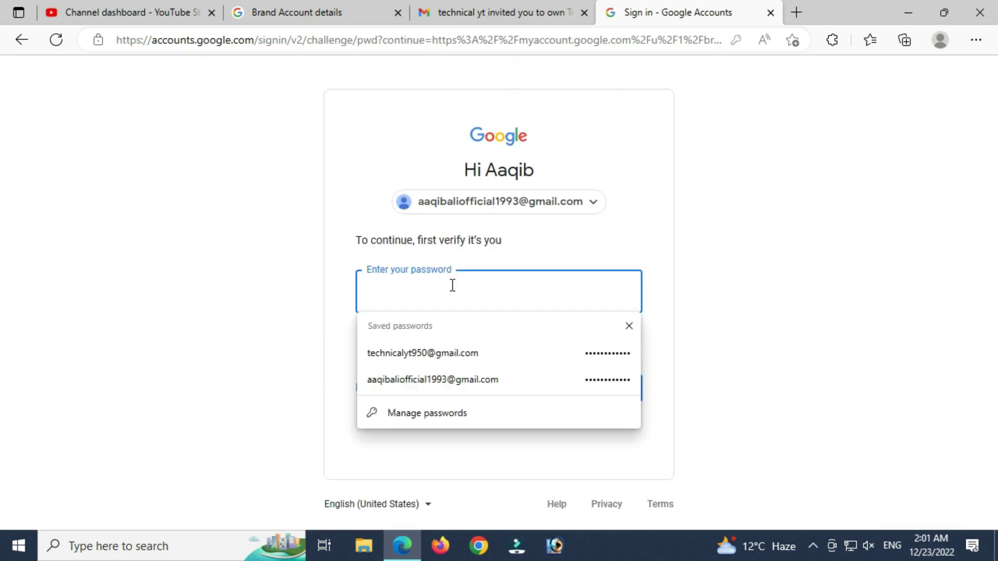
text(********)
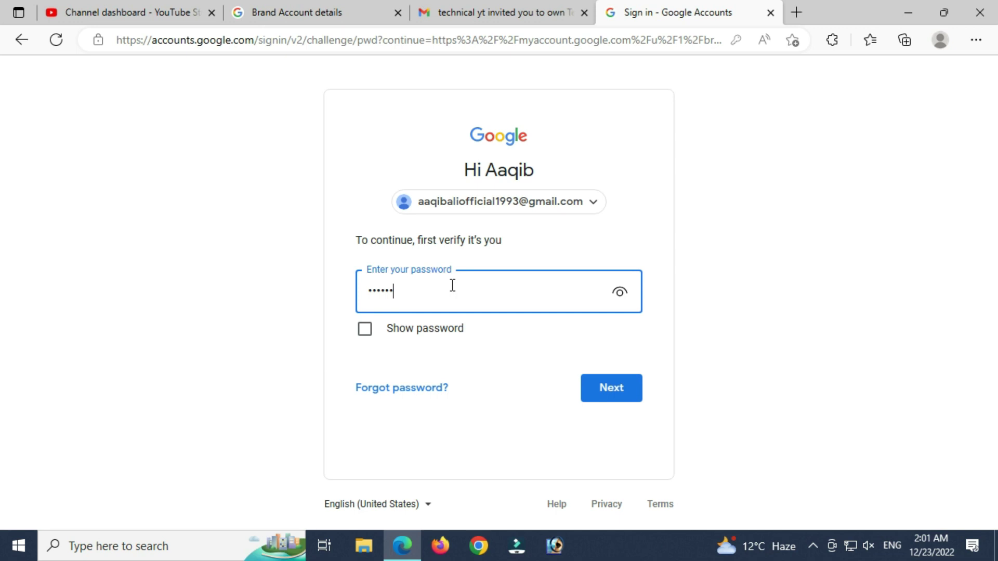
text(****)
click(620, 395)
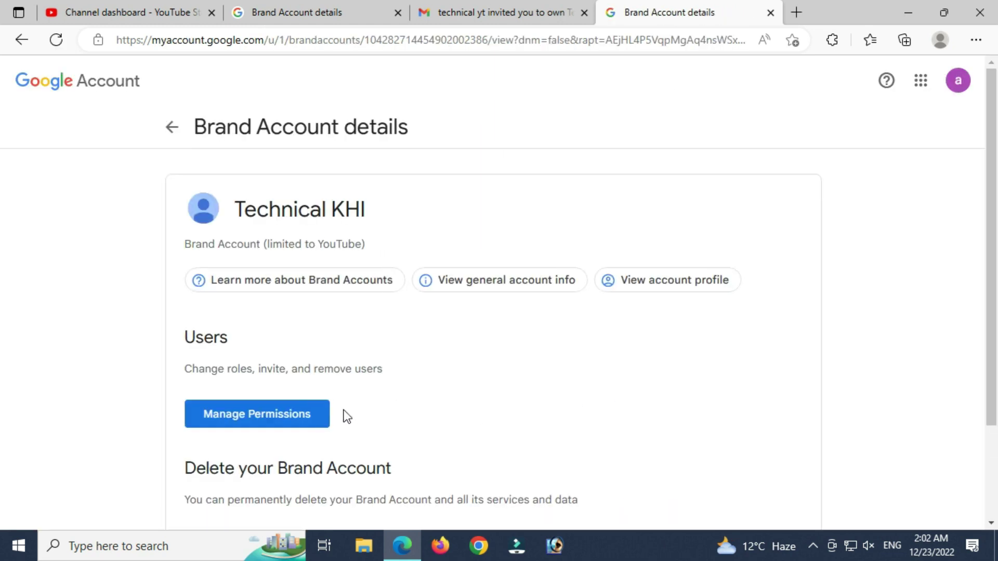
click(281, 416)
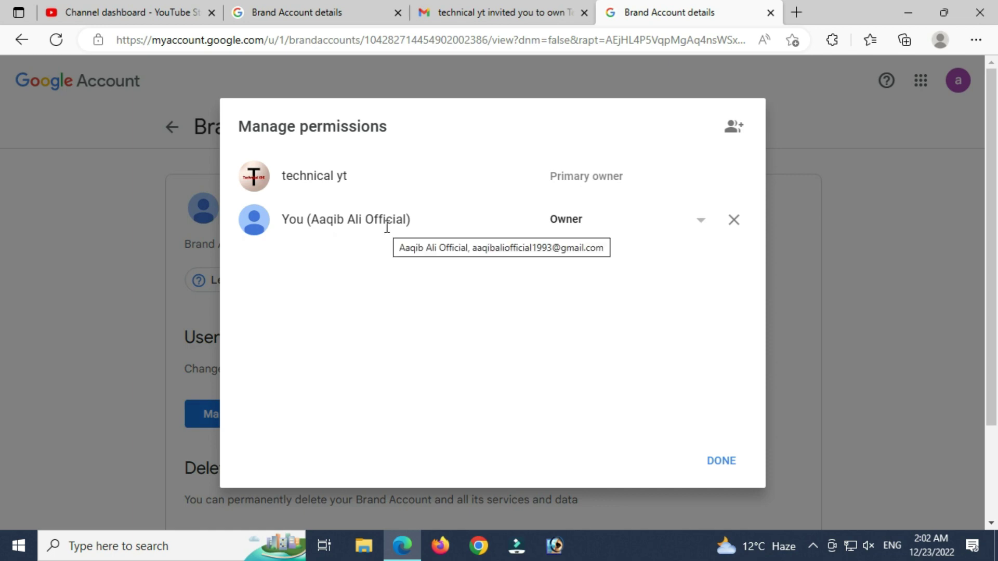
- Attempt to transfer Primary owner to the new account; Google refuses until seven days pass
click(702, 223)
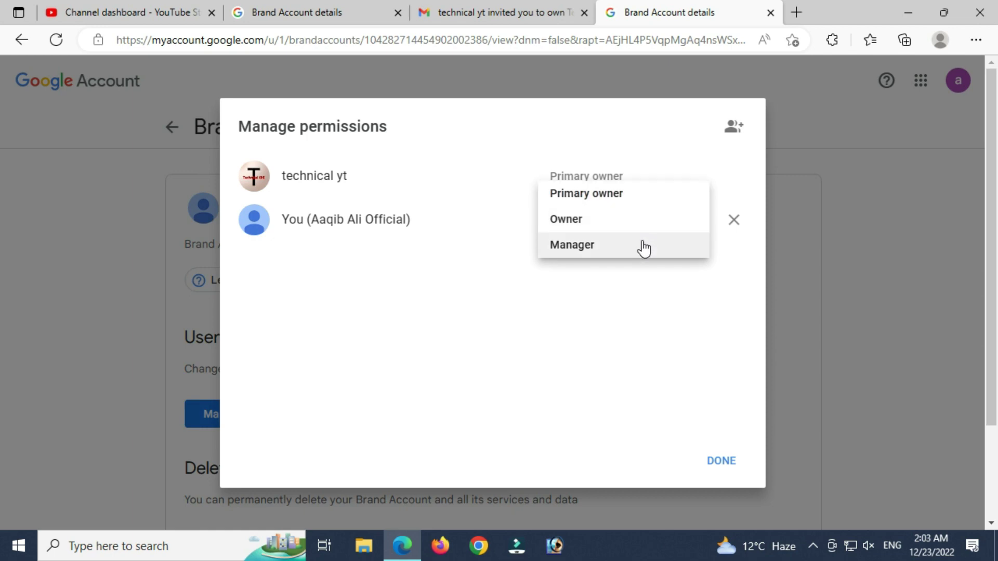
click(639, 202)
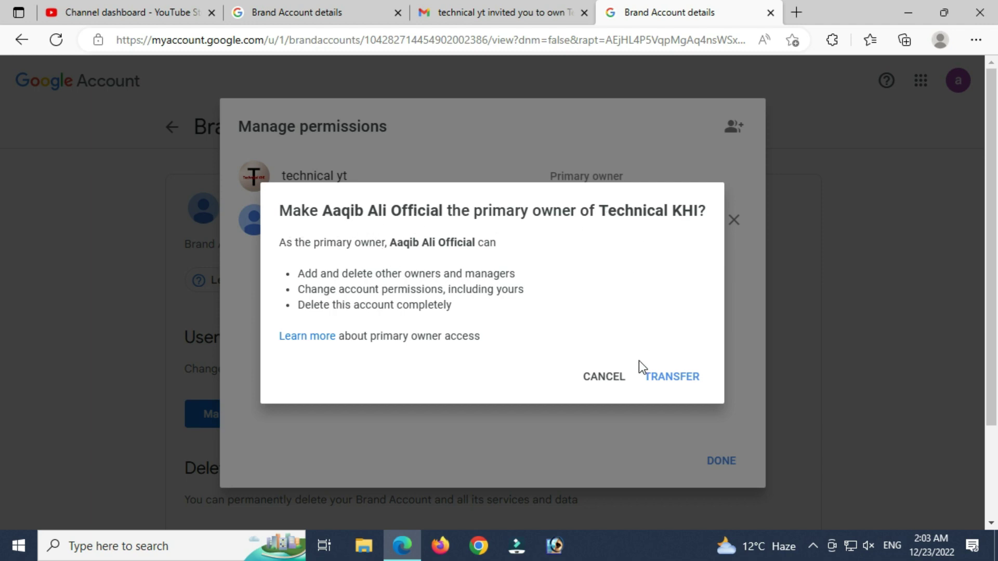
click(671, 378)
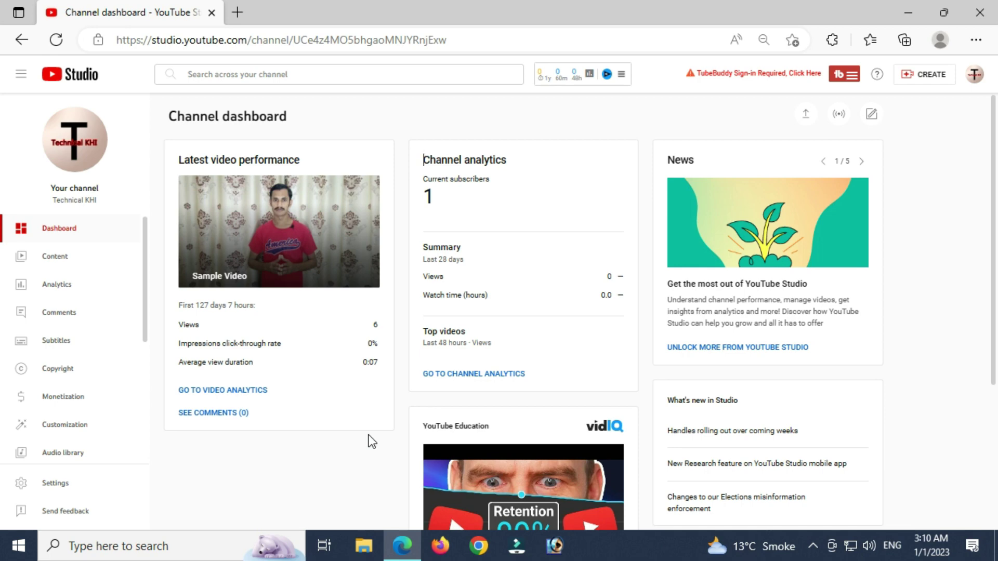
- Return to the Brand Account user permissions via YouTube Studio Settings > Permissions > Manage Permissions
click(54, 484)
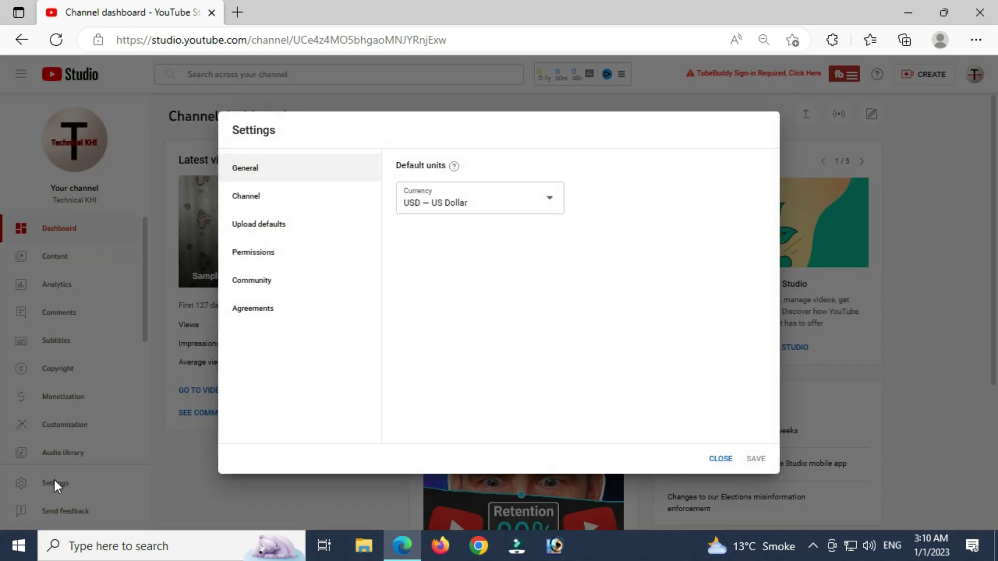
click(264, 255)
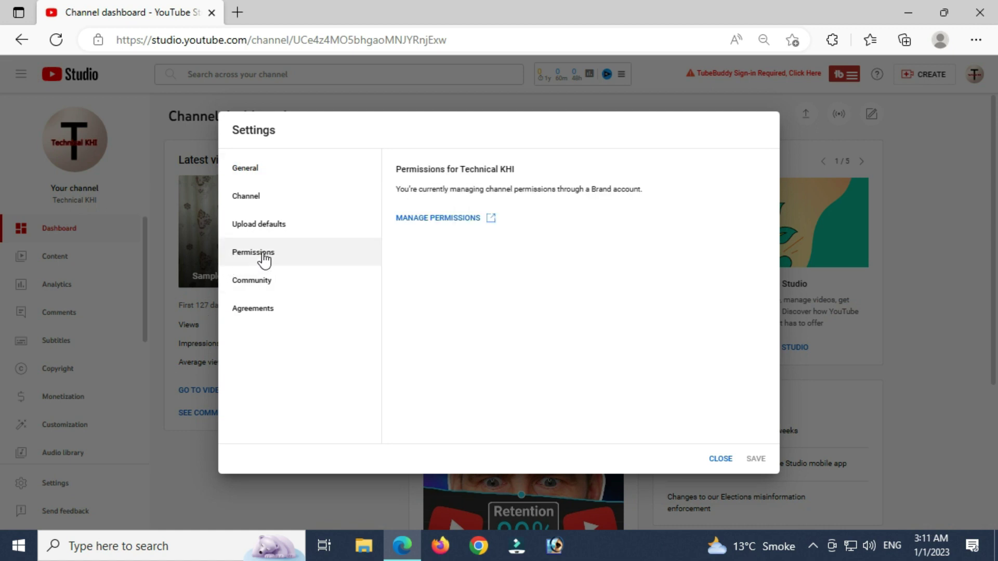
click(417, 218)
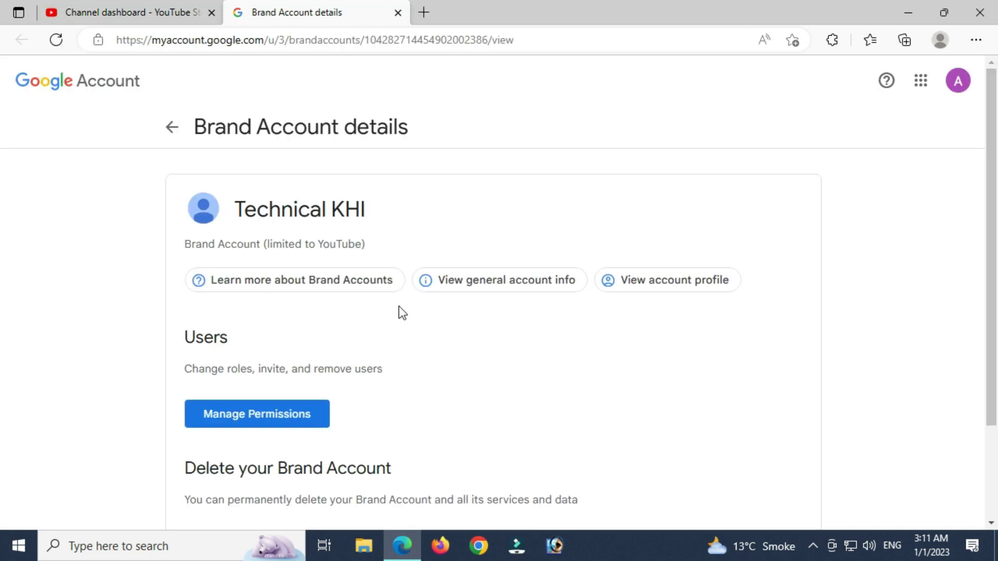
click(260, 427)
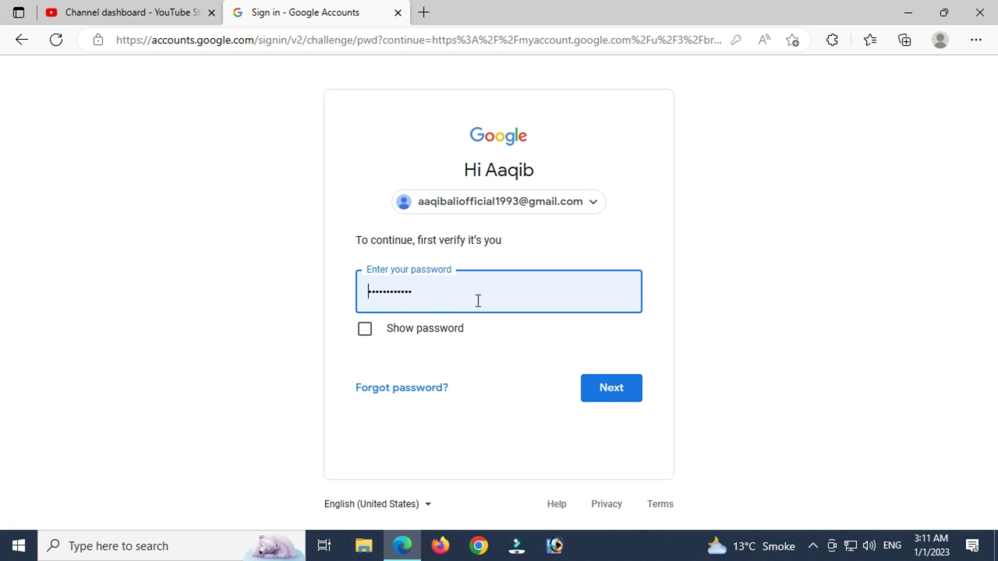
- Verify the password, then remove the old owner from Technical KHI's permissions list
click(603, 400)
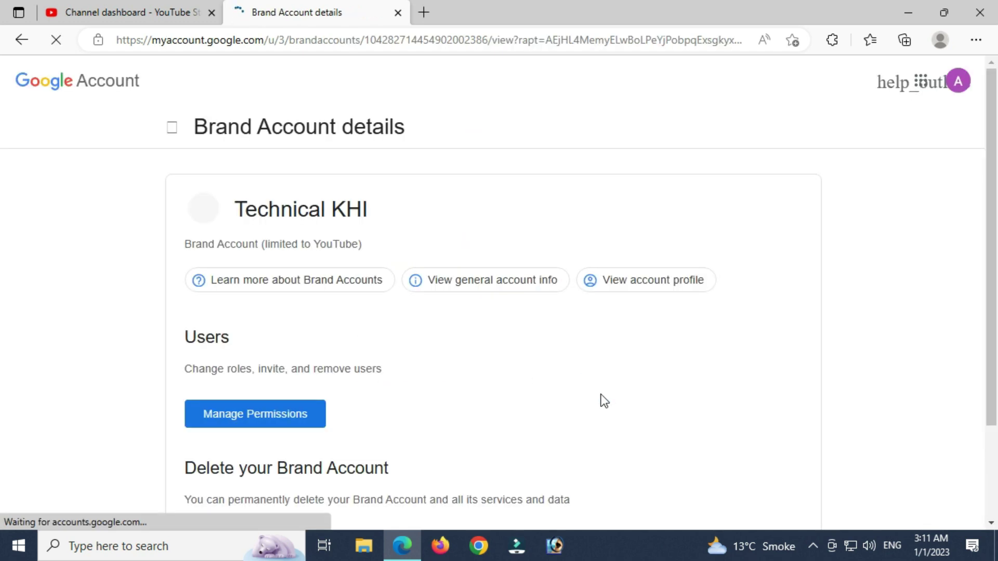
click(256, 425)
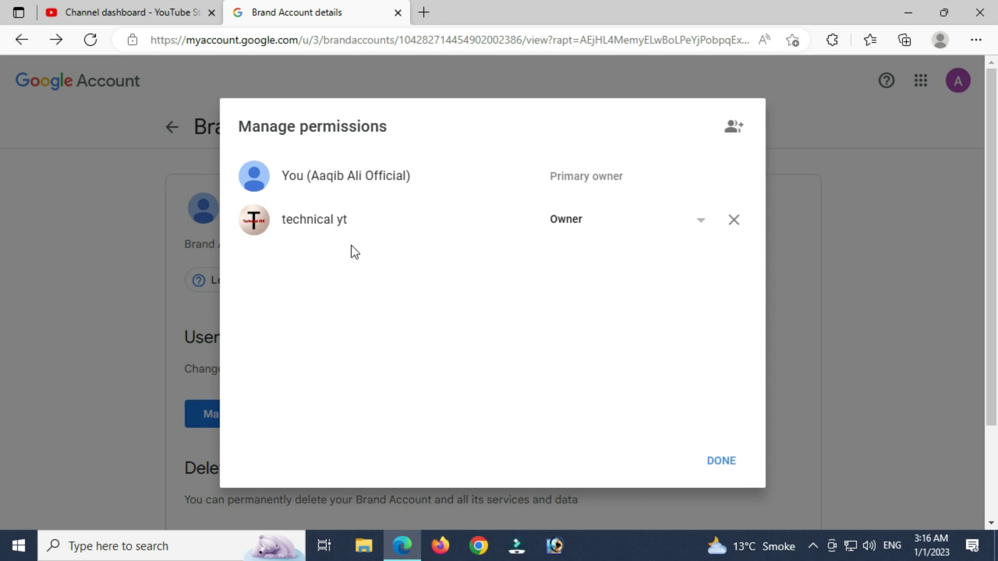
click(734, 219)
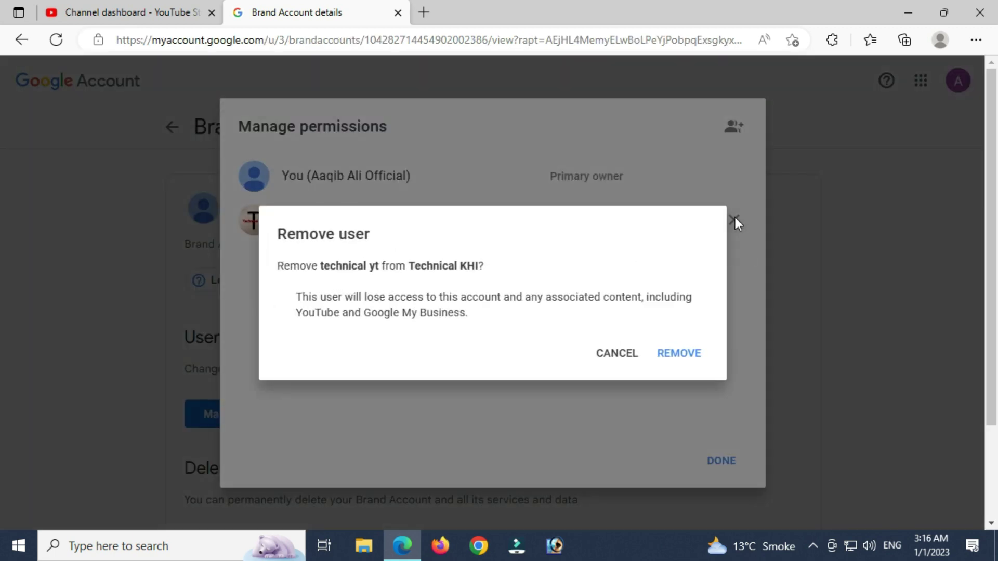
click(677, 358)
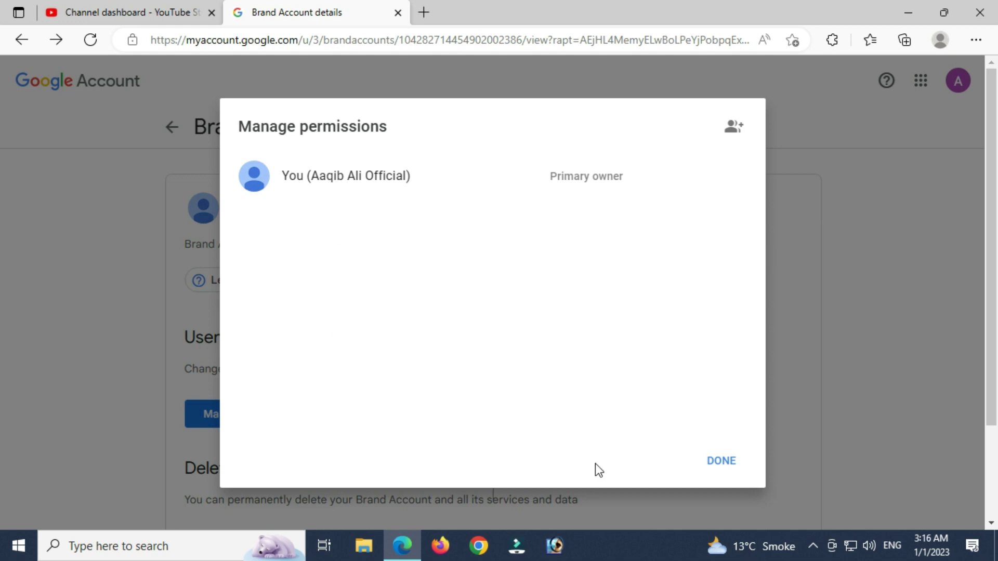
click(720, 462)
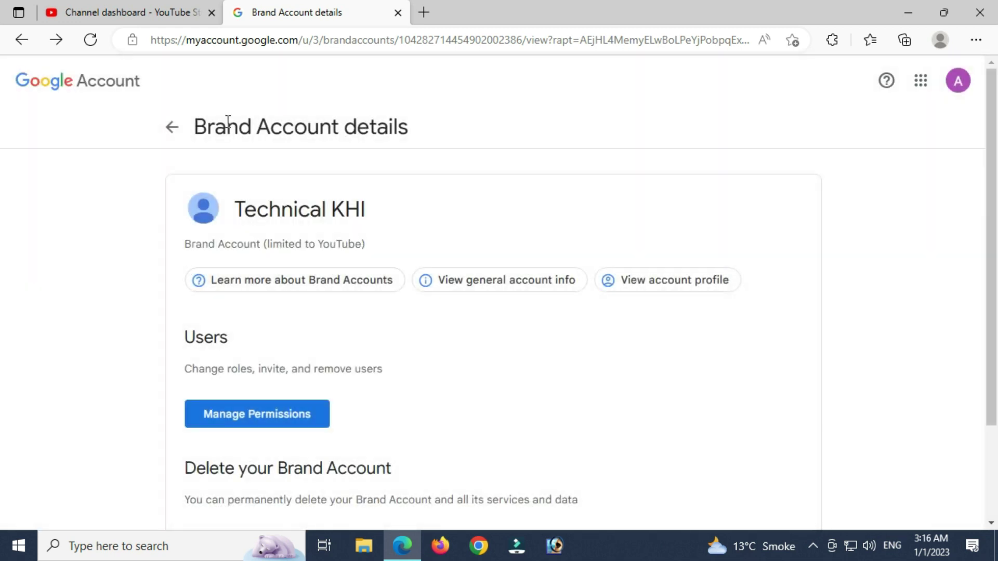
- Close Settings, reload YouTube Studio, and open Switch account to see Technical KHI listed
click(138, 12)
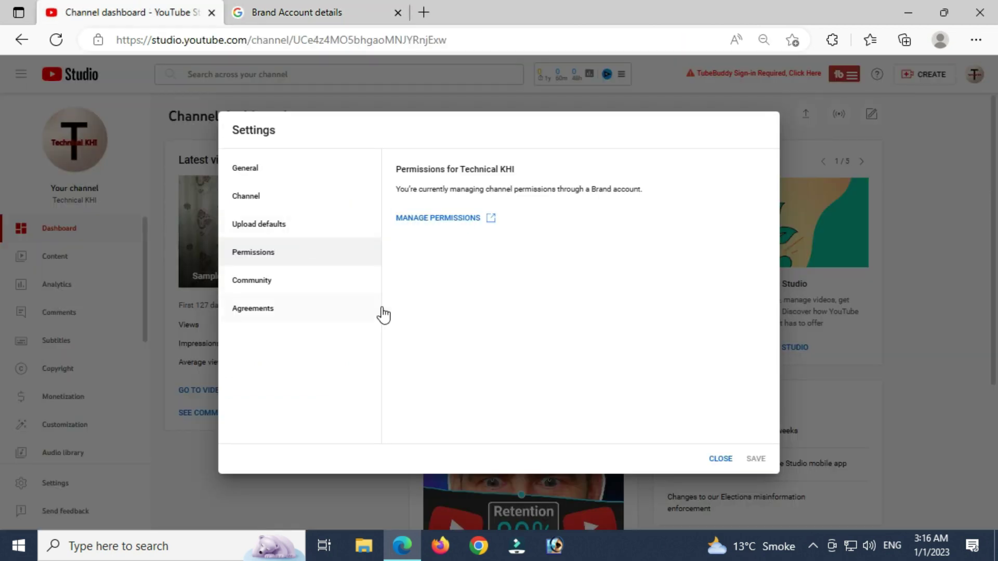
click(719, 460)
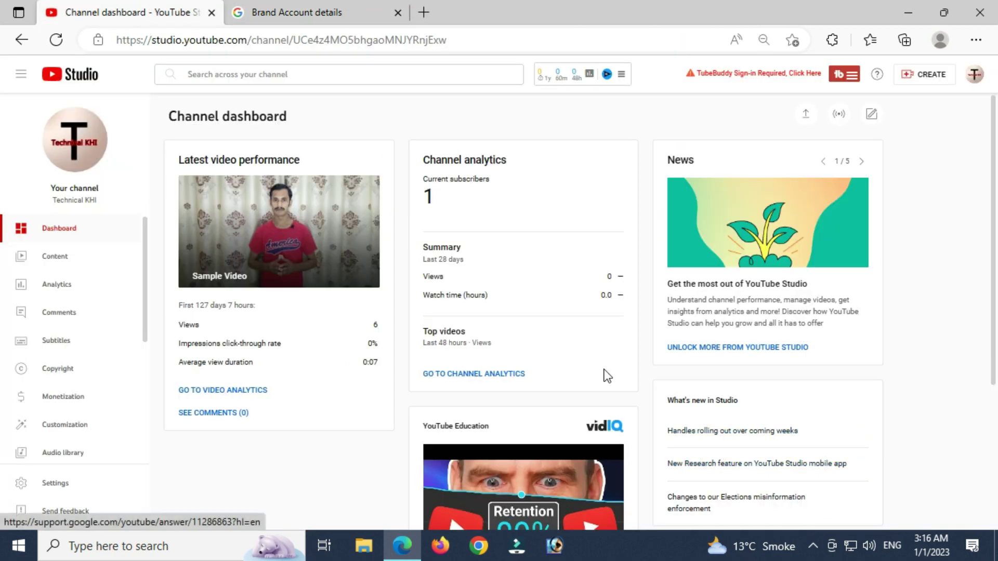
click(57, 41)
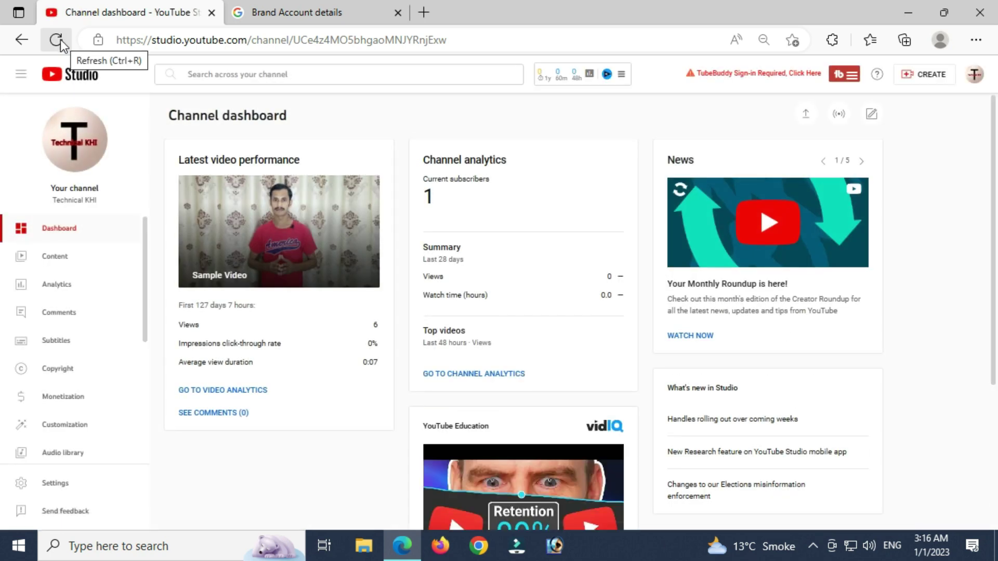
click(975, 75)
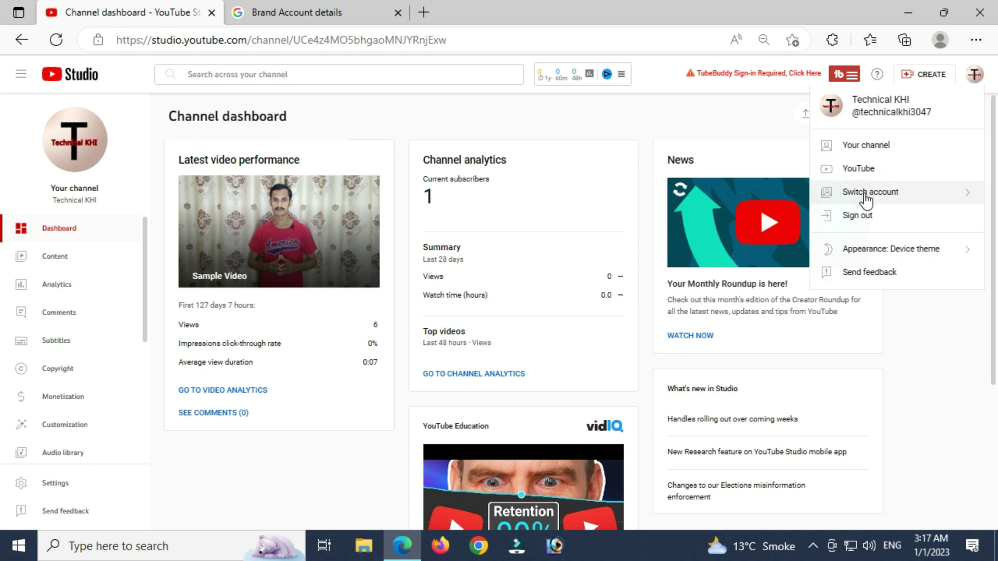
click(898, 200)
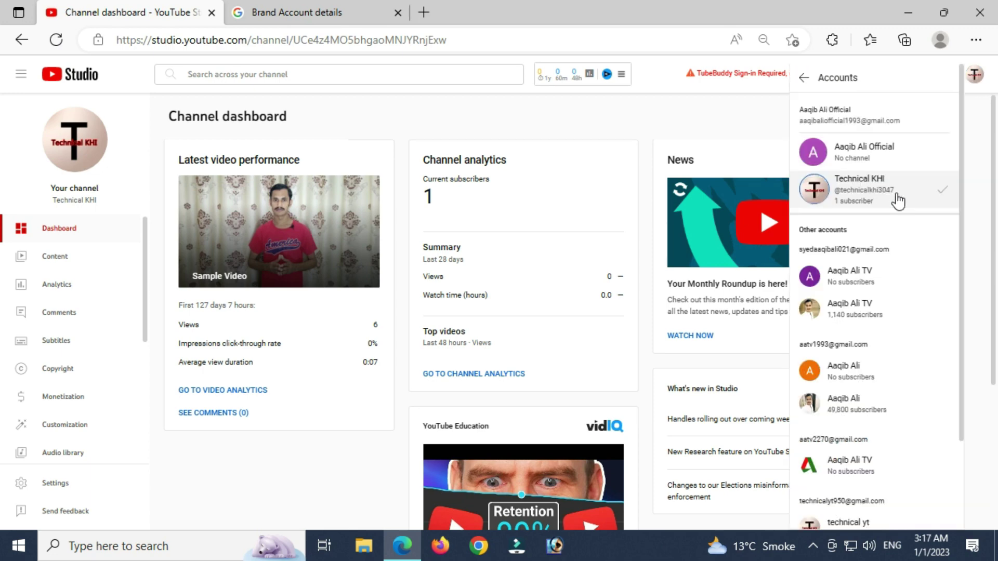